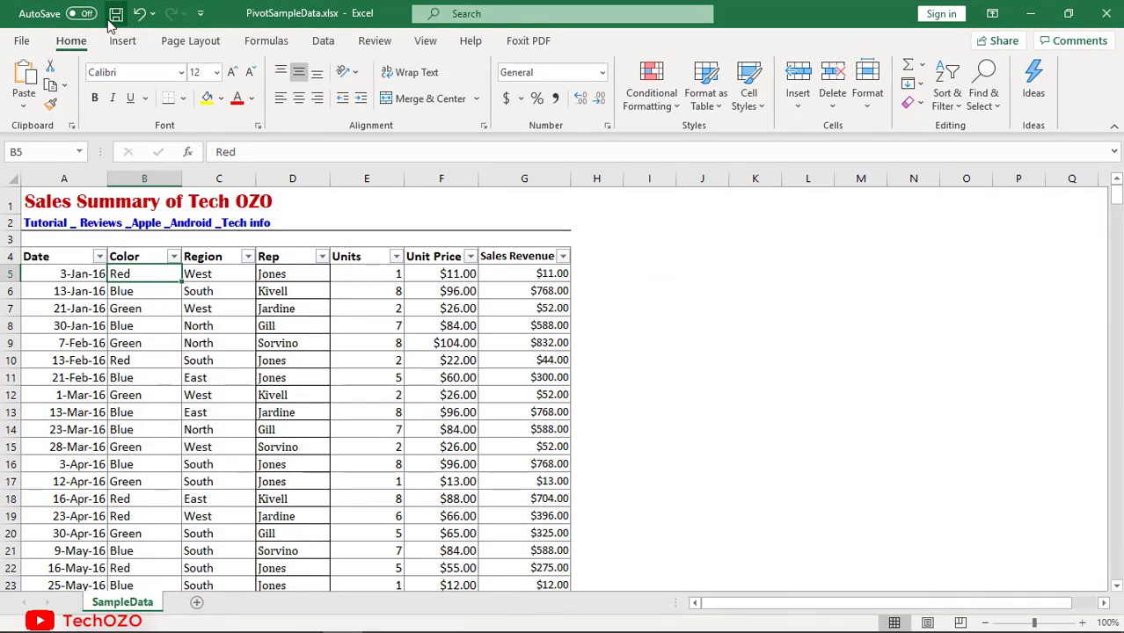
Create an empty PivotTable from SampleData!$A$4:$G$456 on a new worksheet
click(123, 41)
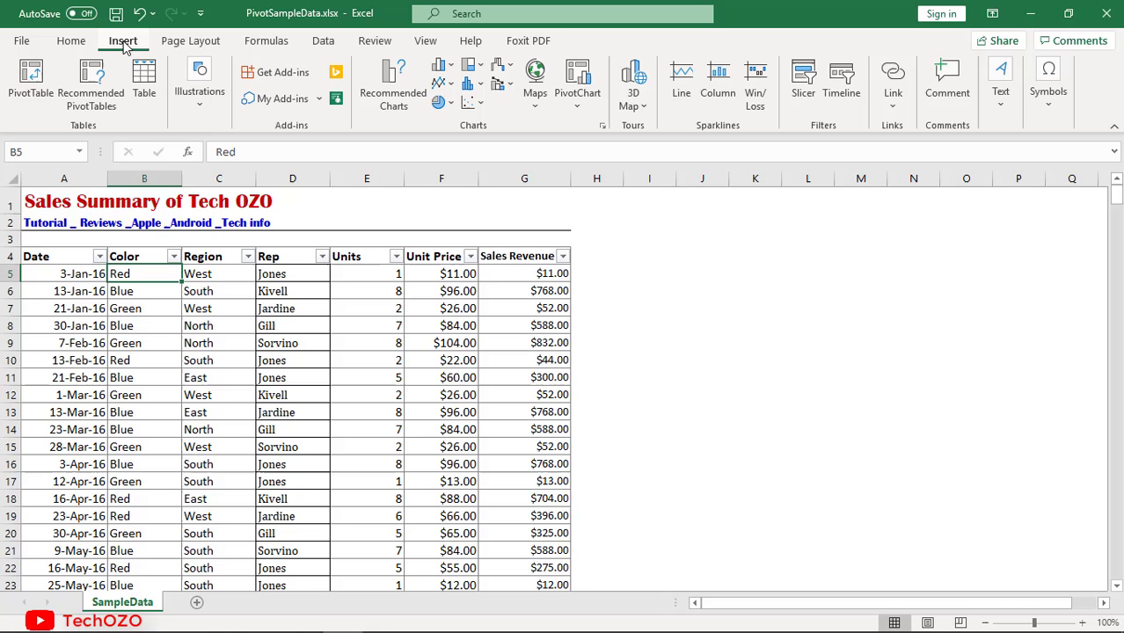
click(29, 80)
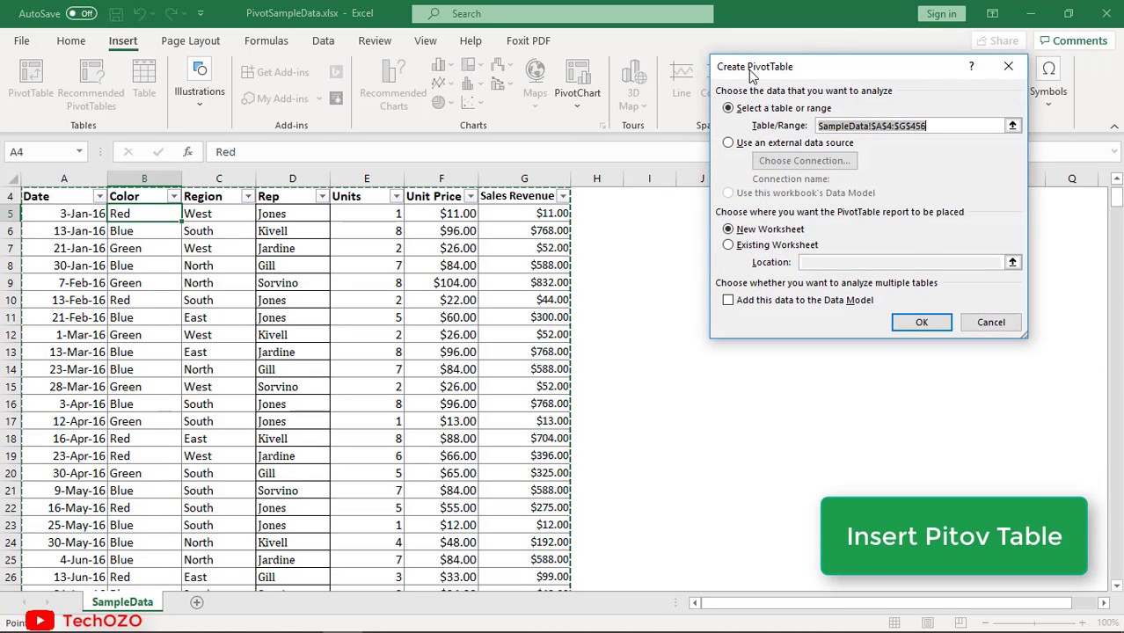
drag(752, 74, 665, 226)
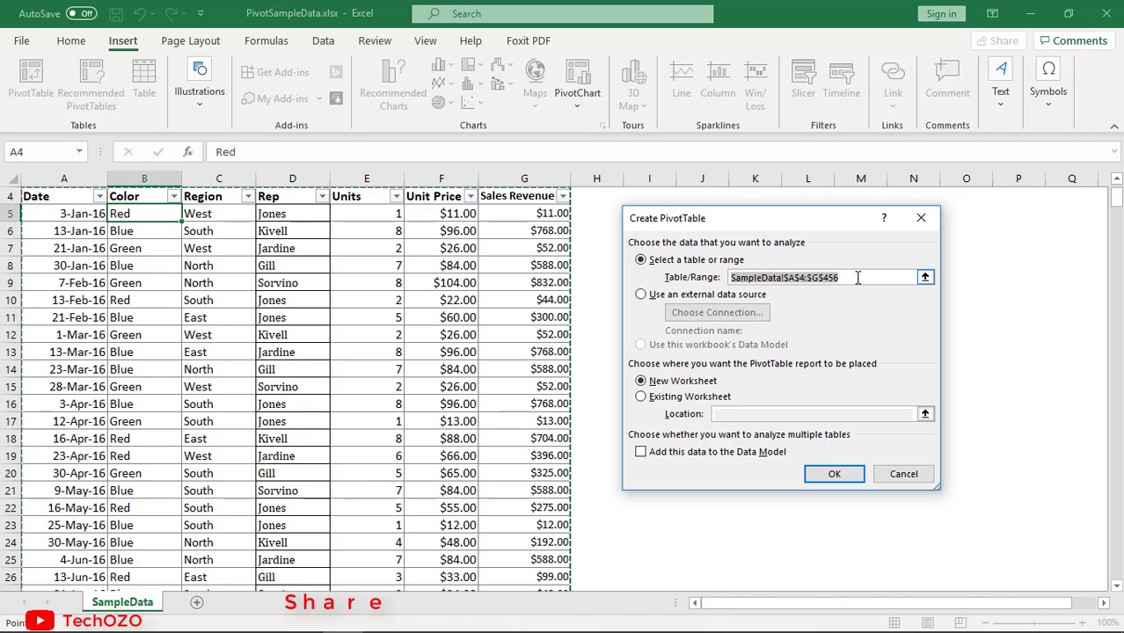
click(924, 279)
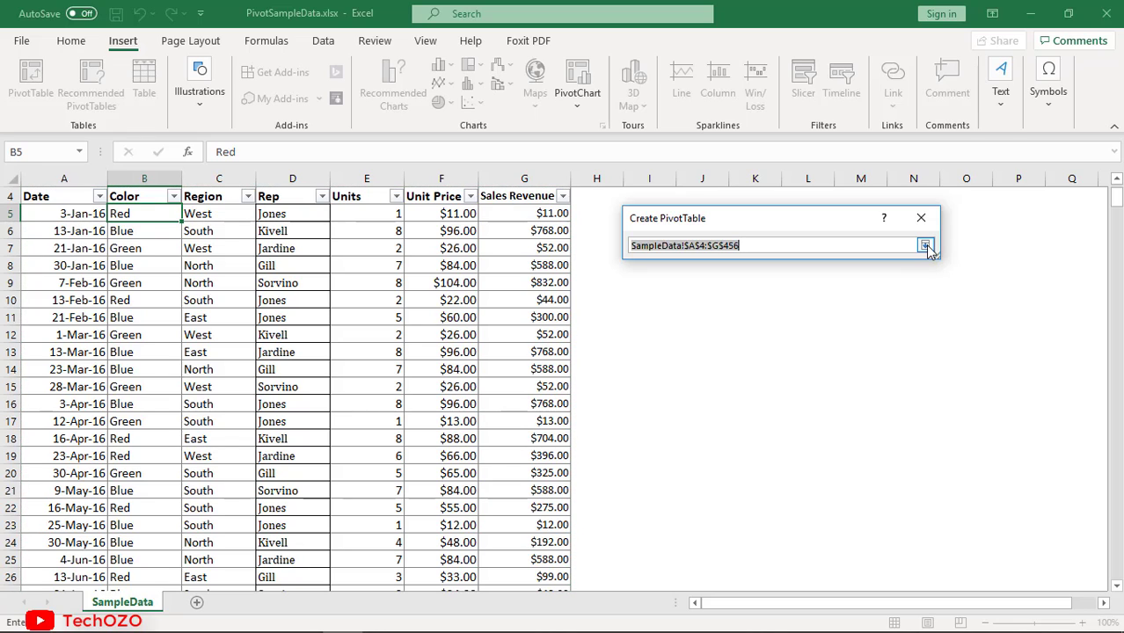
click(925, 245)
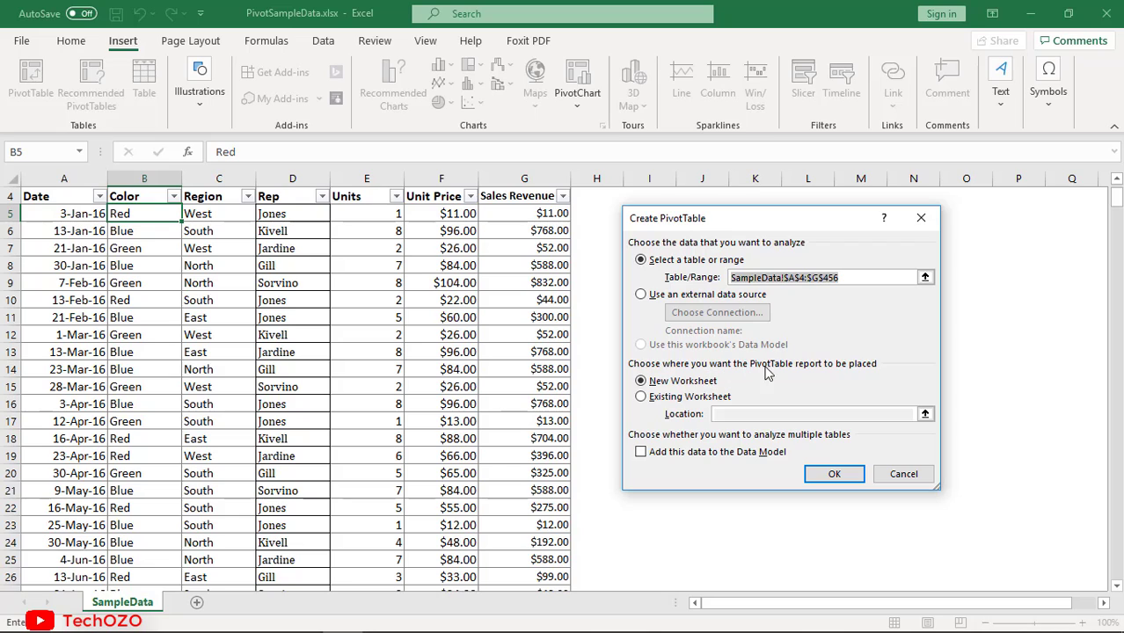
click(674, 396)
click(738, 413)
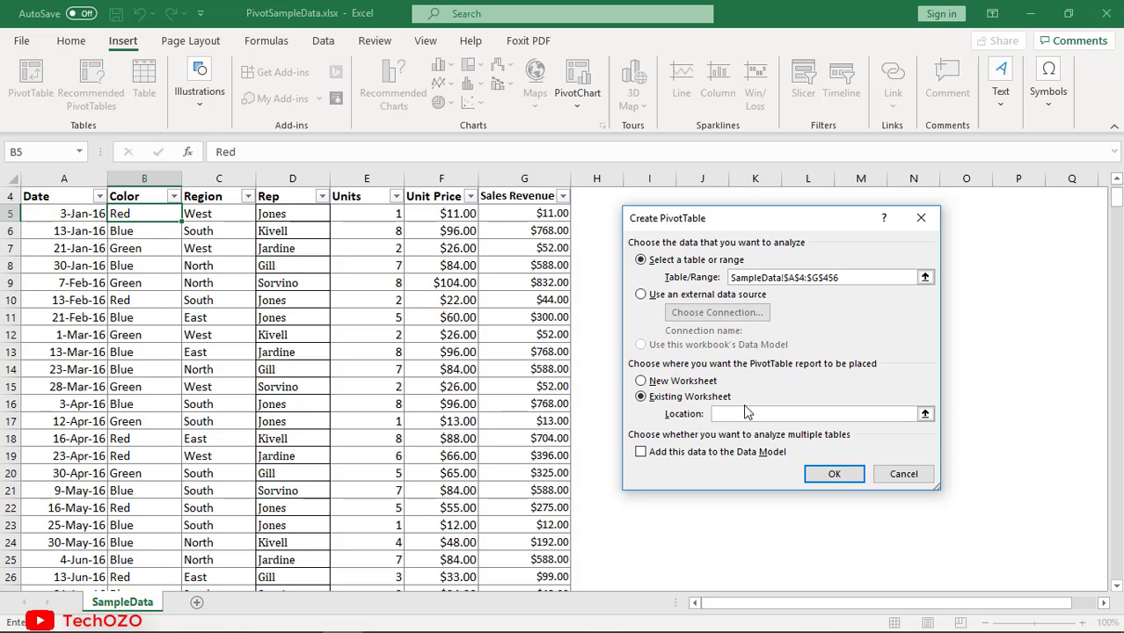
click(833, 474)
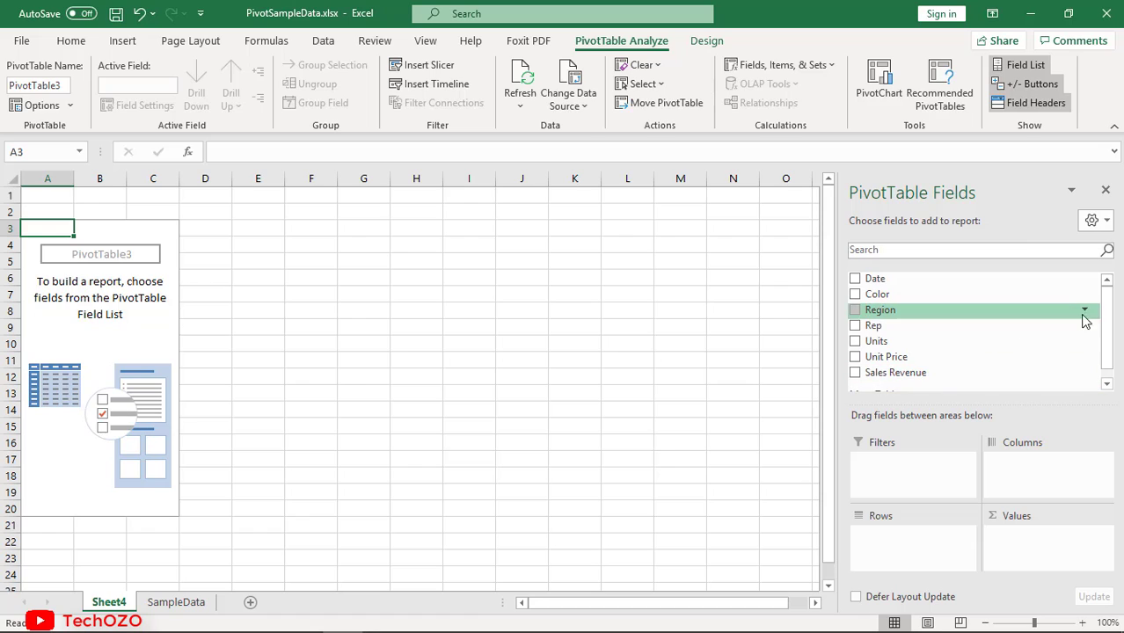
Add Sales Revenue to the Values area, giving a total of 151960
scroll(1105, 365, down, 1)
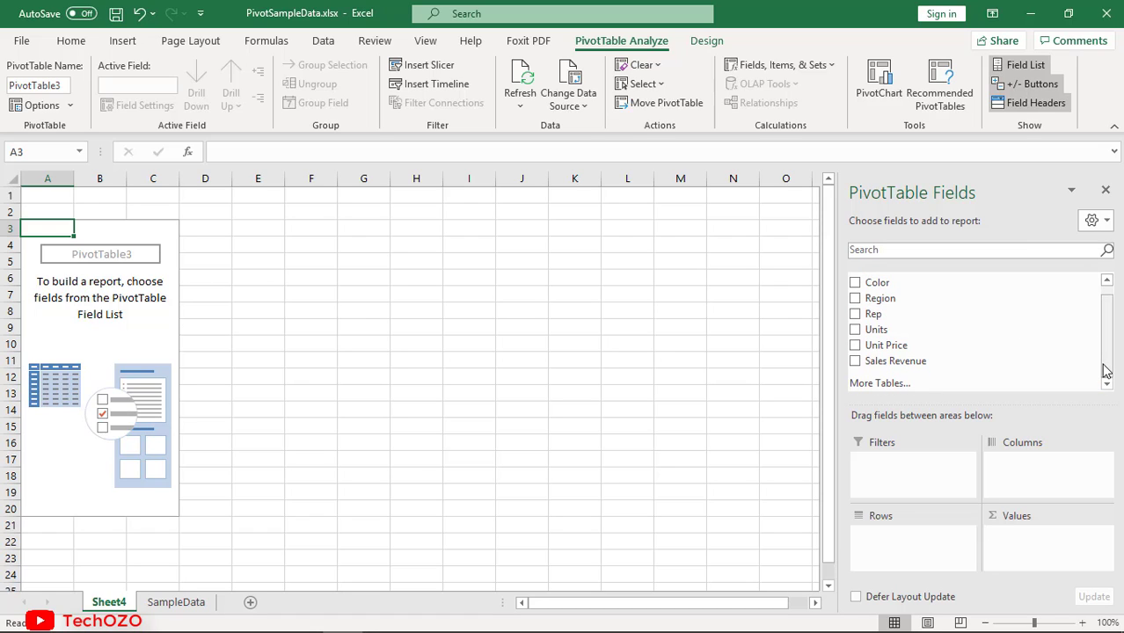
scroll(1105, 367, up, 1)
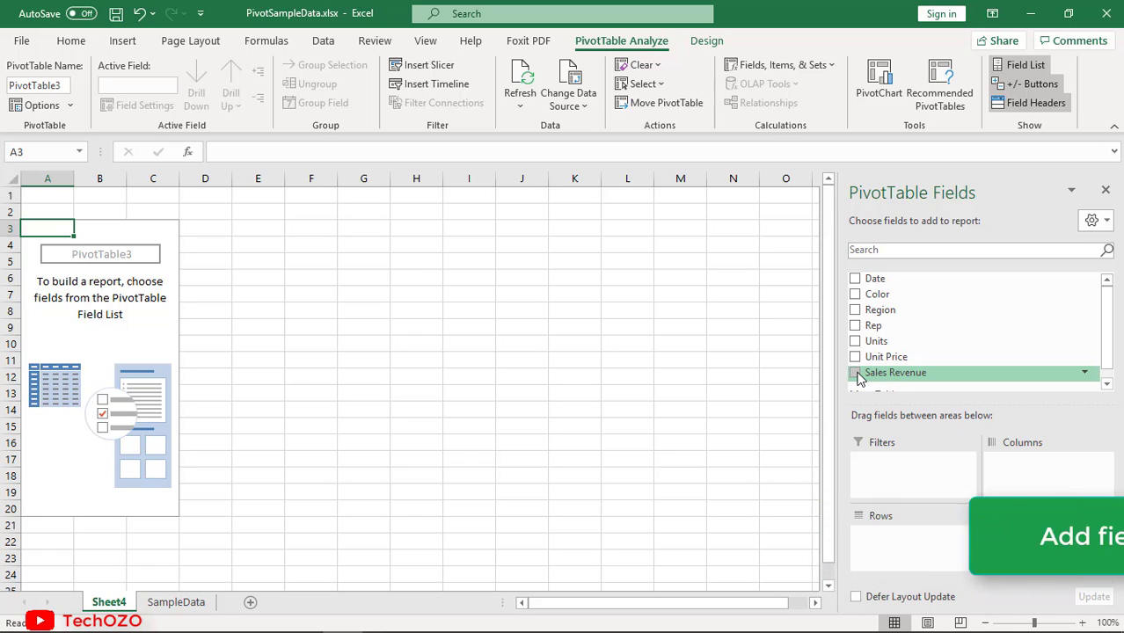
drag(859, 377, 1022, 551)
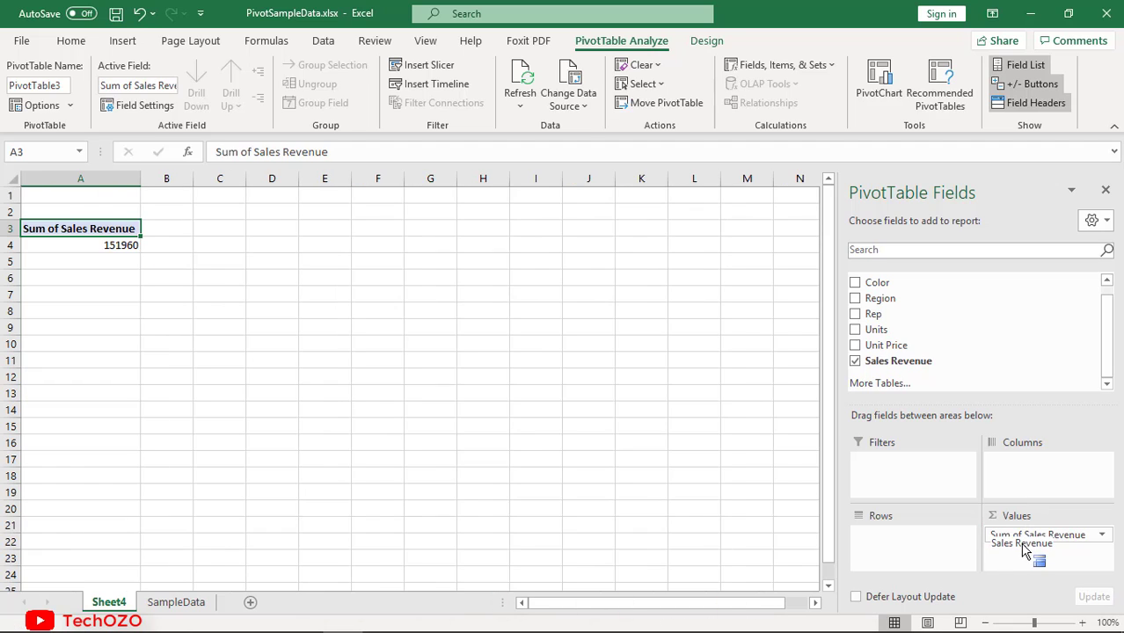
click(133, 246)
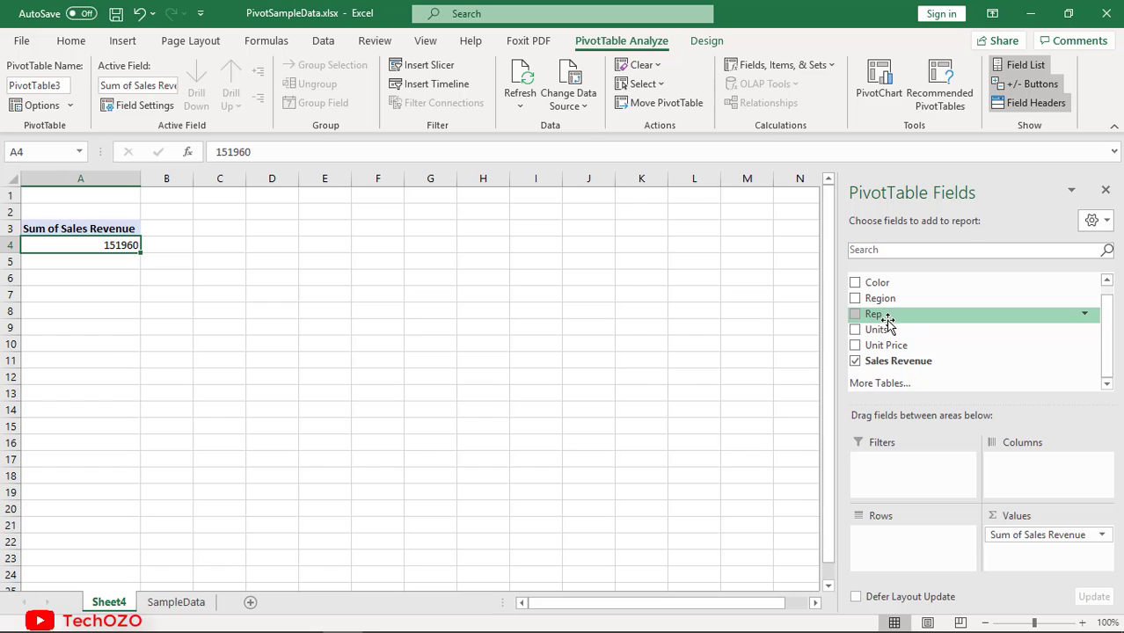
Add Rep to Rows and check the per-rep revenue, such as Gill's 24631
drag(886, 322, 895, 548)
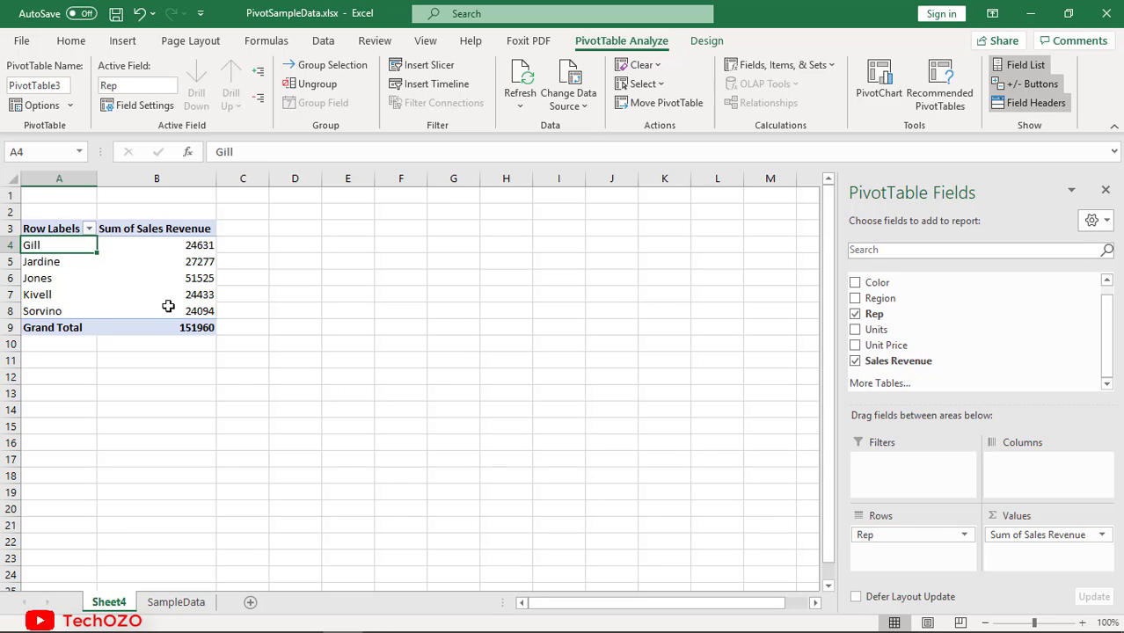
click(164, 247)
click(61, 263)
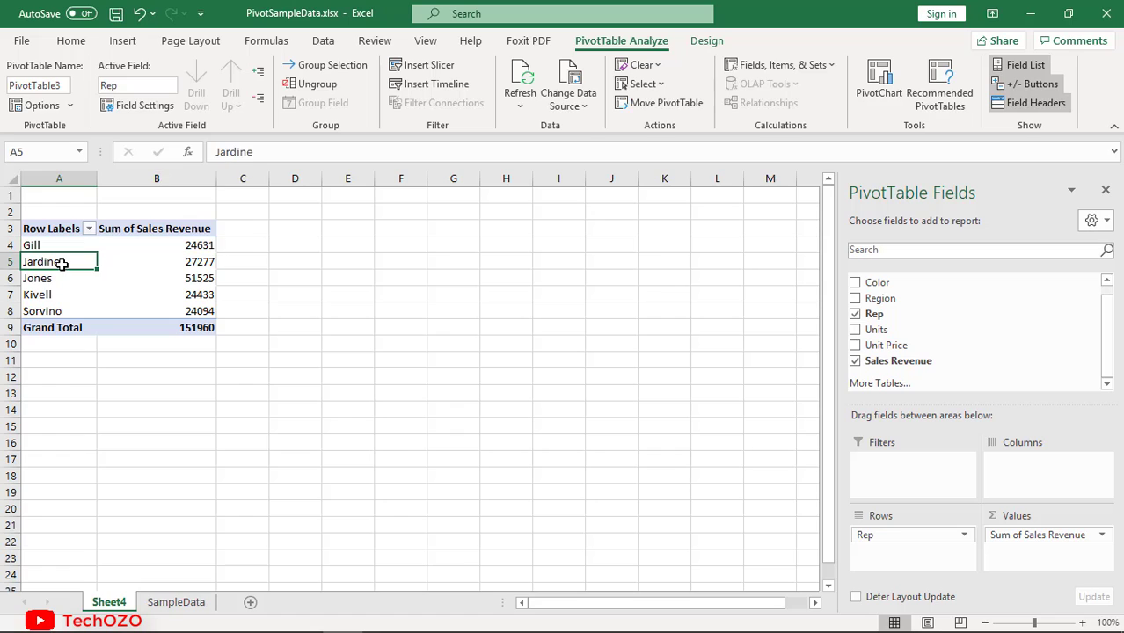
click(217, 328)
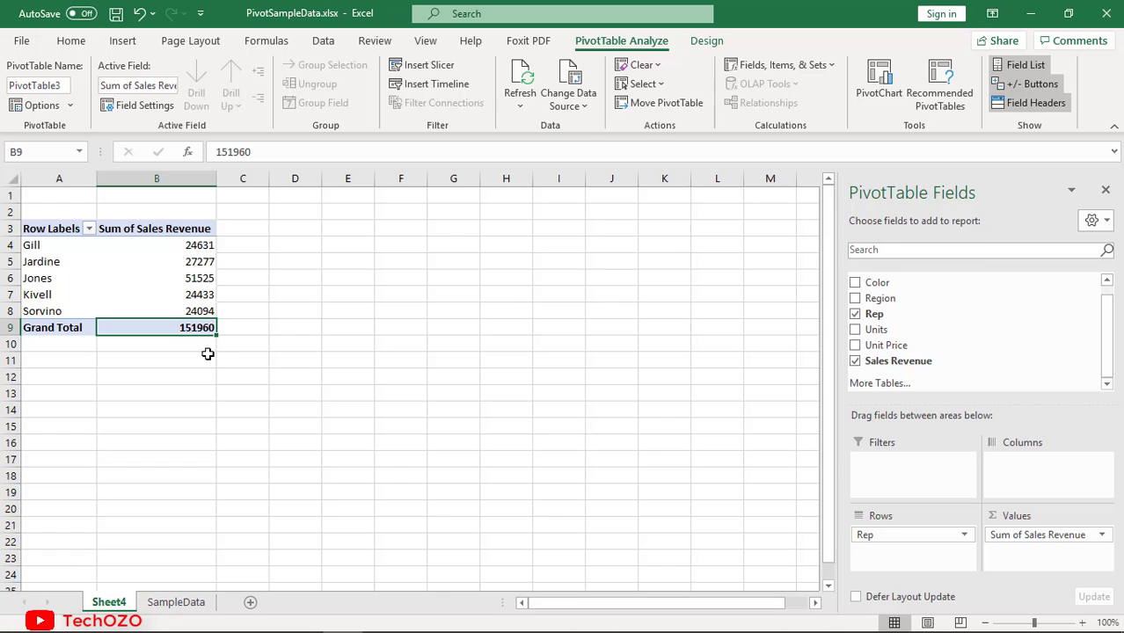
click(59, 248)
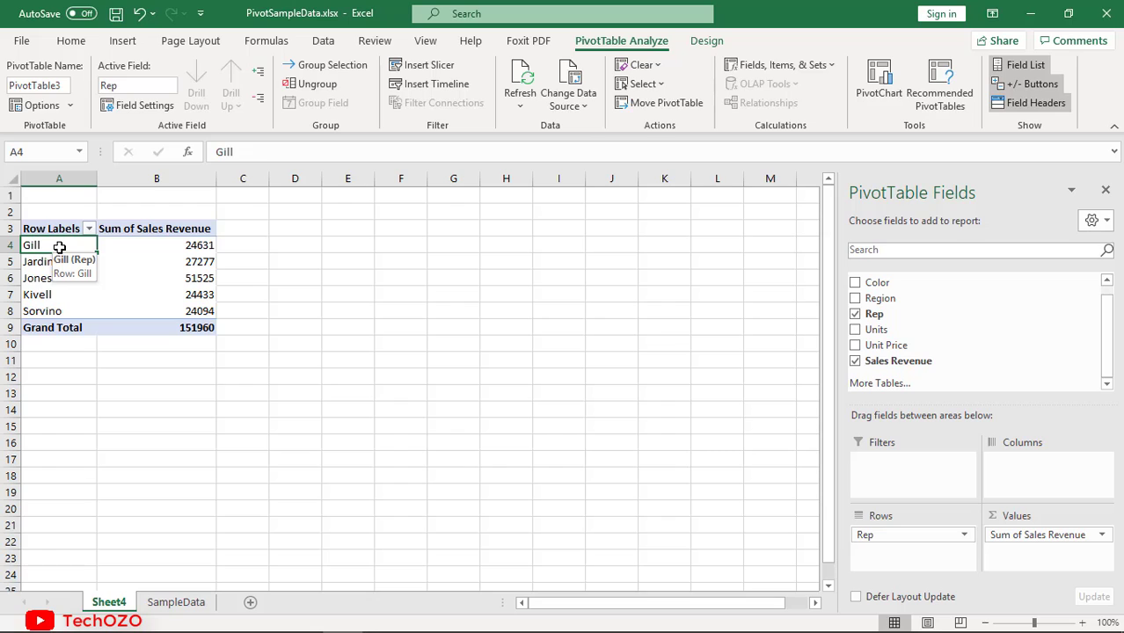
key(shift+Right)
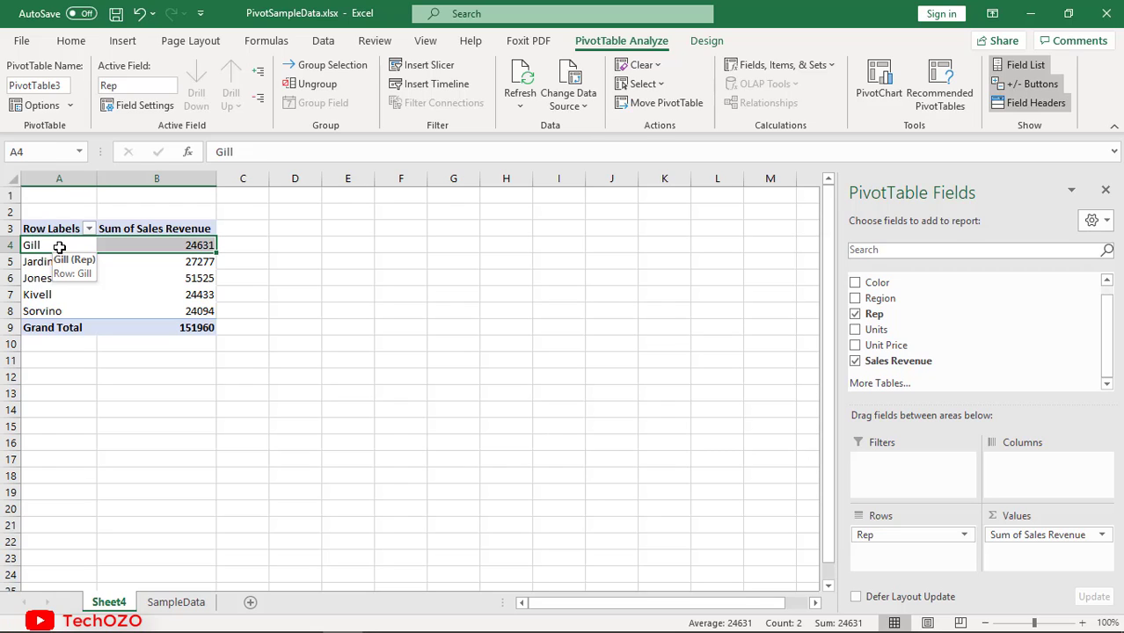
click(180, 247)
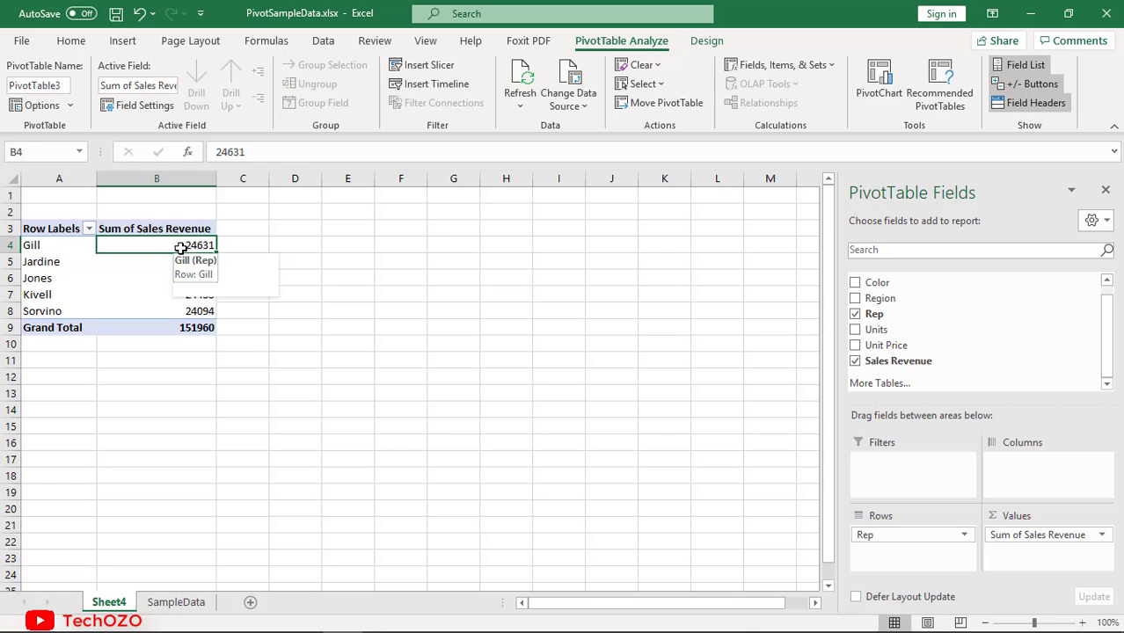
Filter SampleData's Rep column to Gill and check column G sums to 24631, then return to Sheet4
click(175, 603)
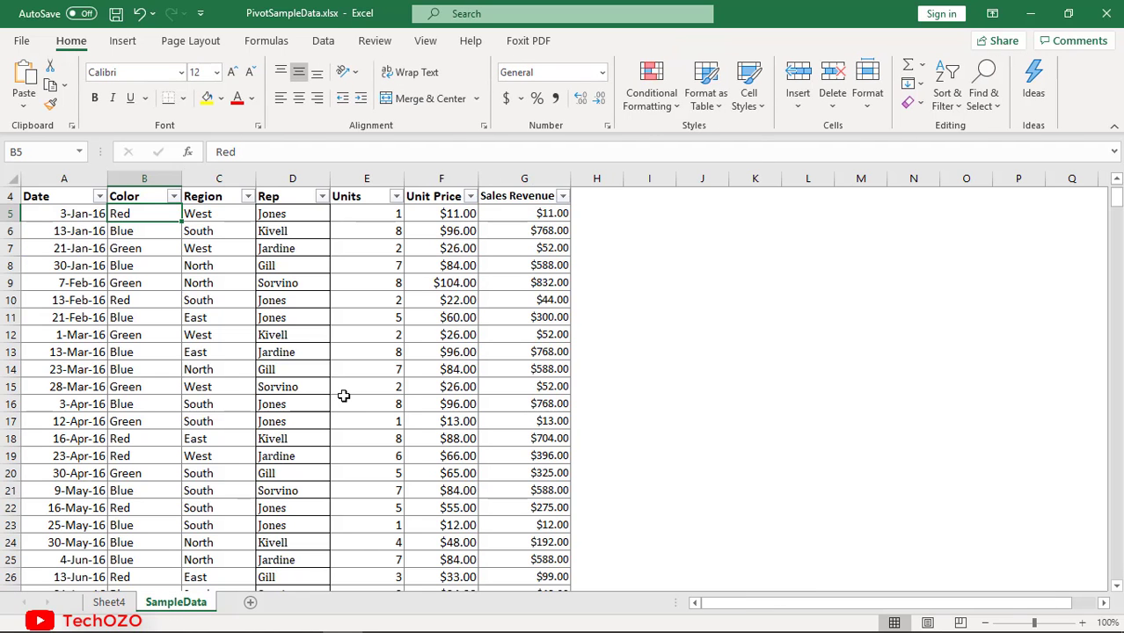
click(322, 196)
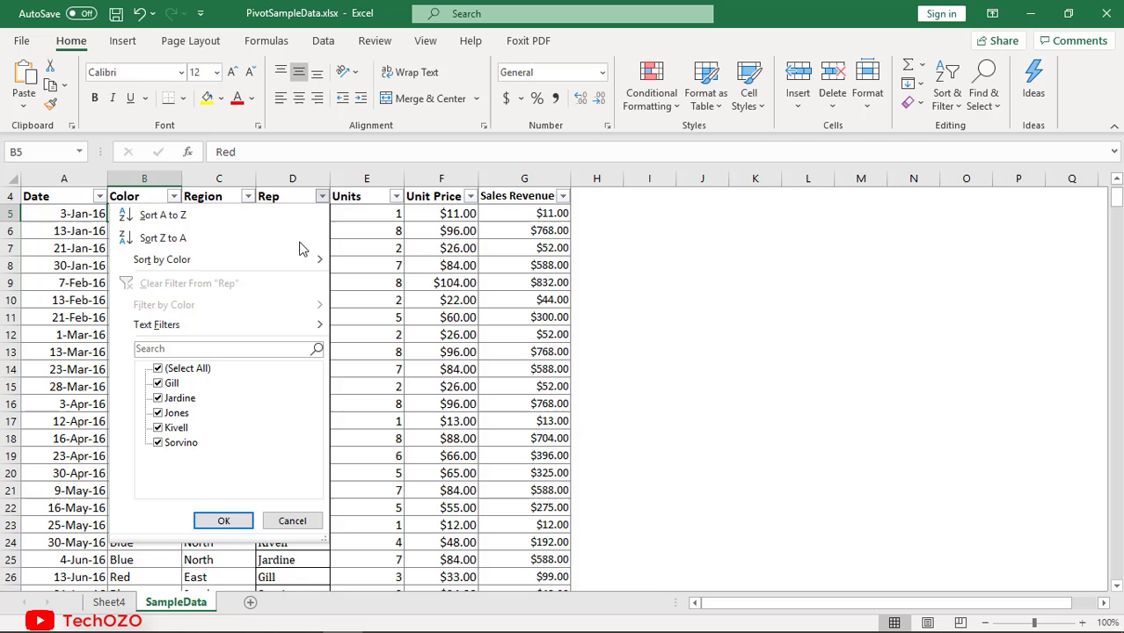
click(201, 368)
click(179, 384)
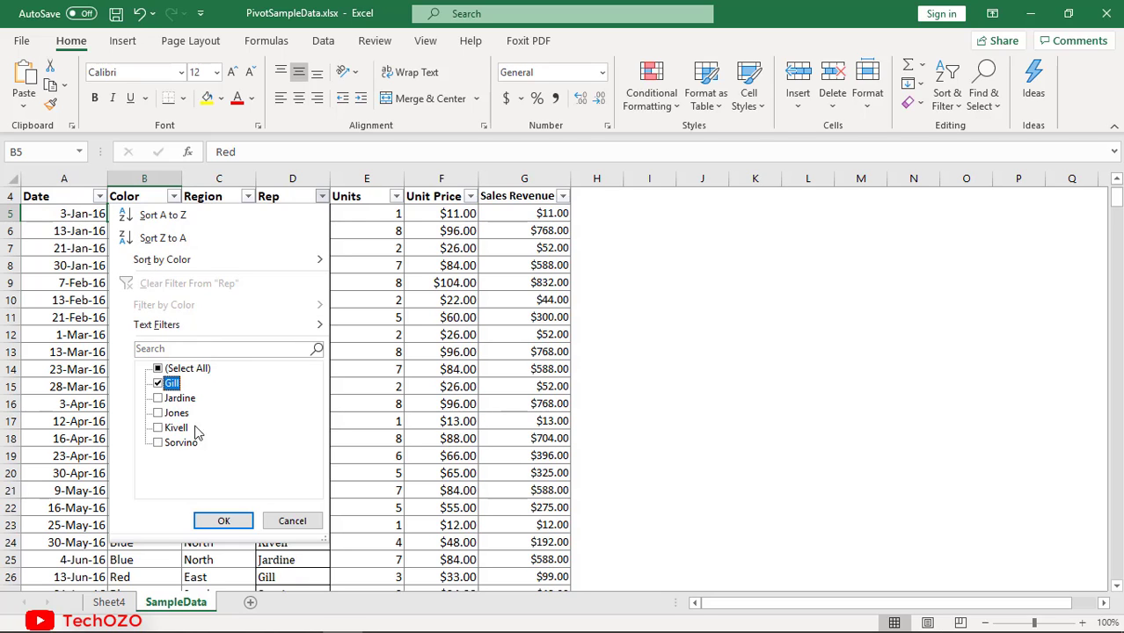
click(223, 521)
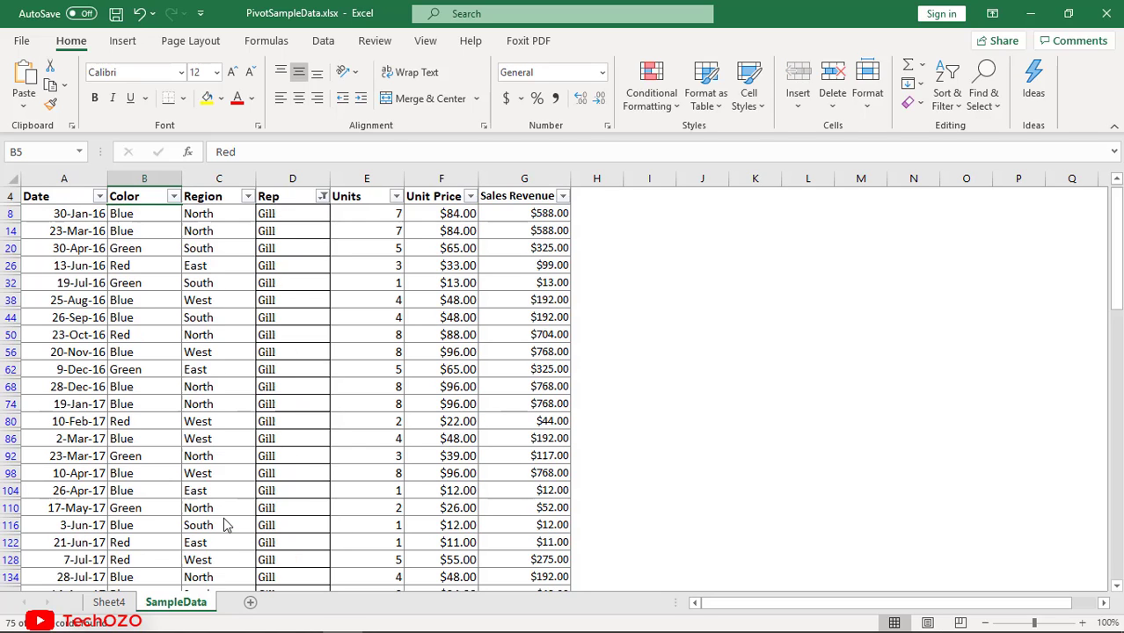
click(540, 187)
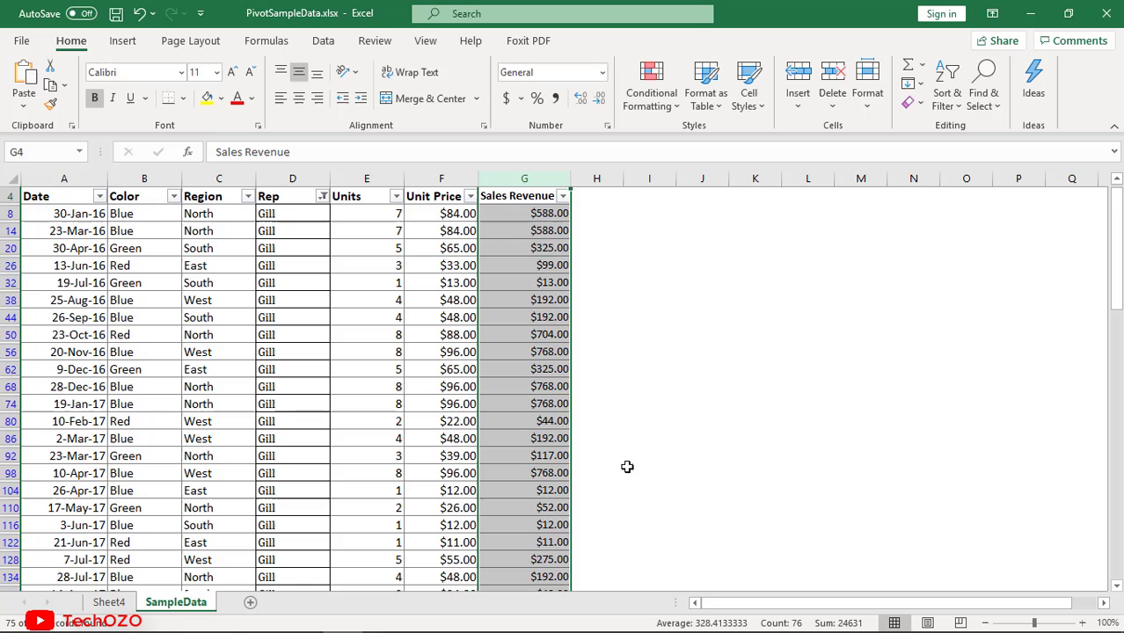
click(123, 602)
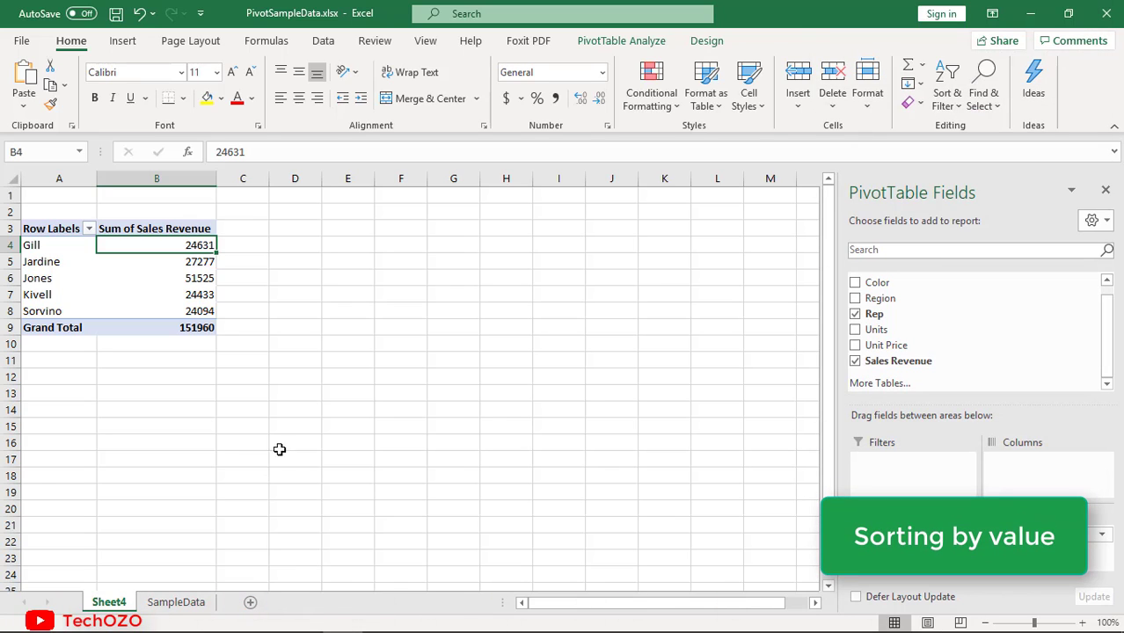
Sort the reps by revenue largest to smallest, putting Jones first at 51525
mouse_move(177, 244)
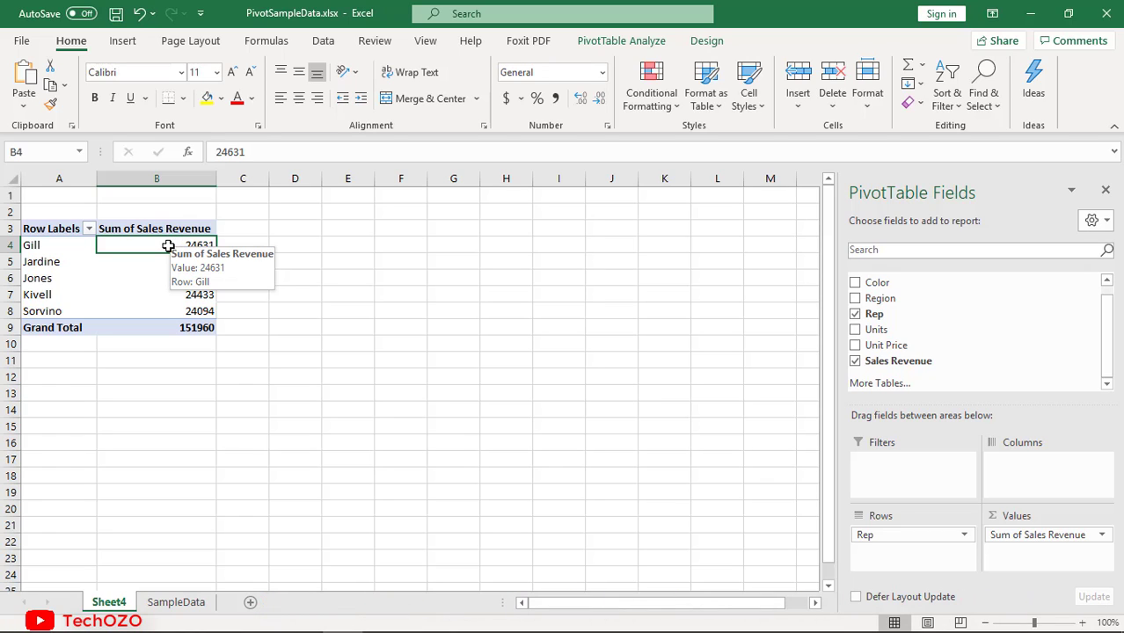
right_click(168, 245)
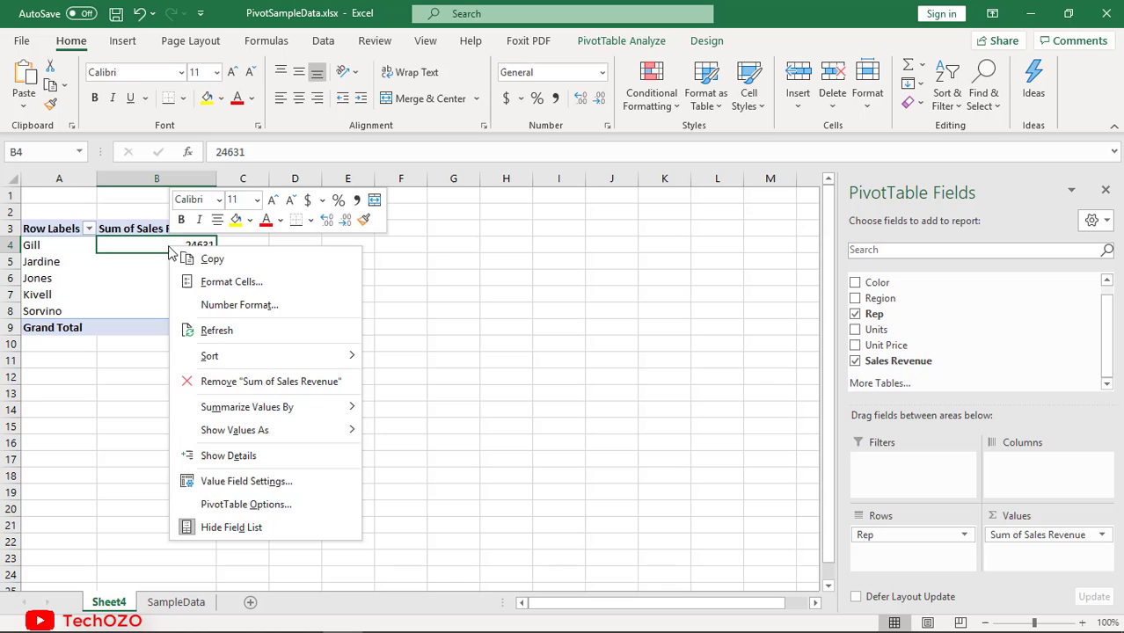
mouse_move(241, 363)
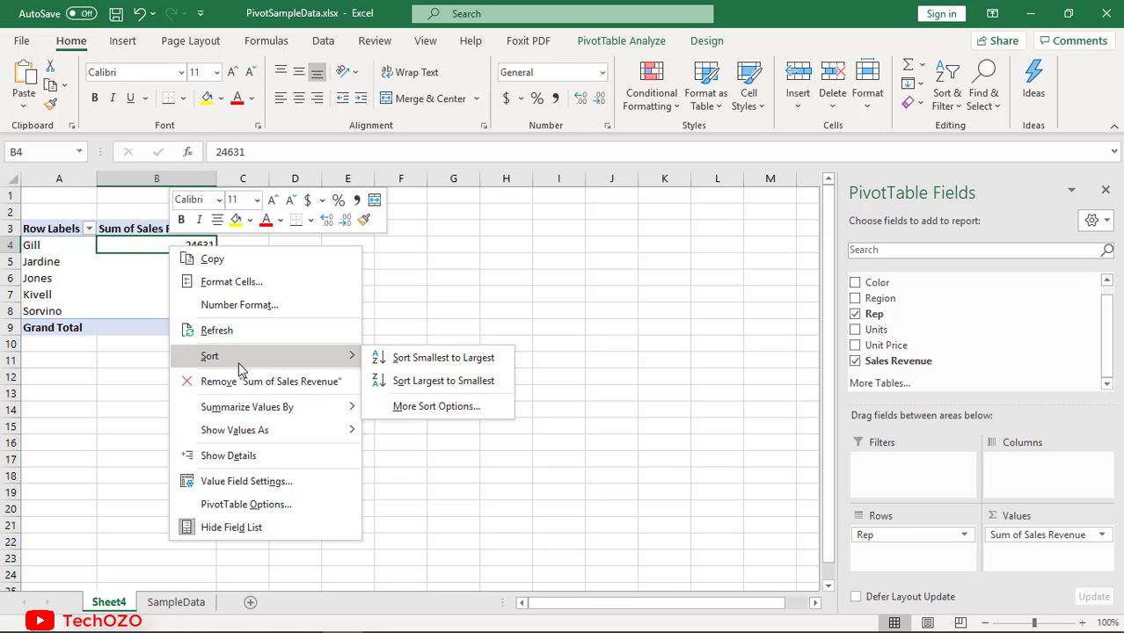
click(420, 381)
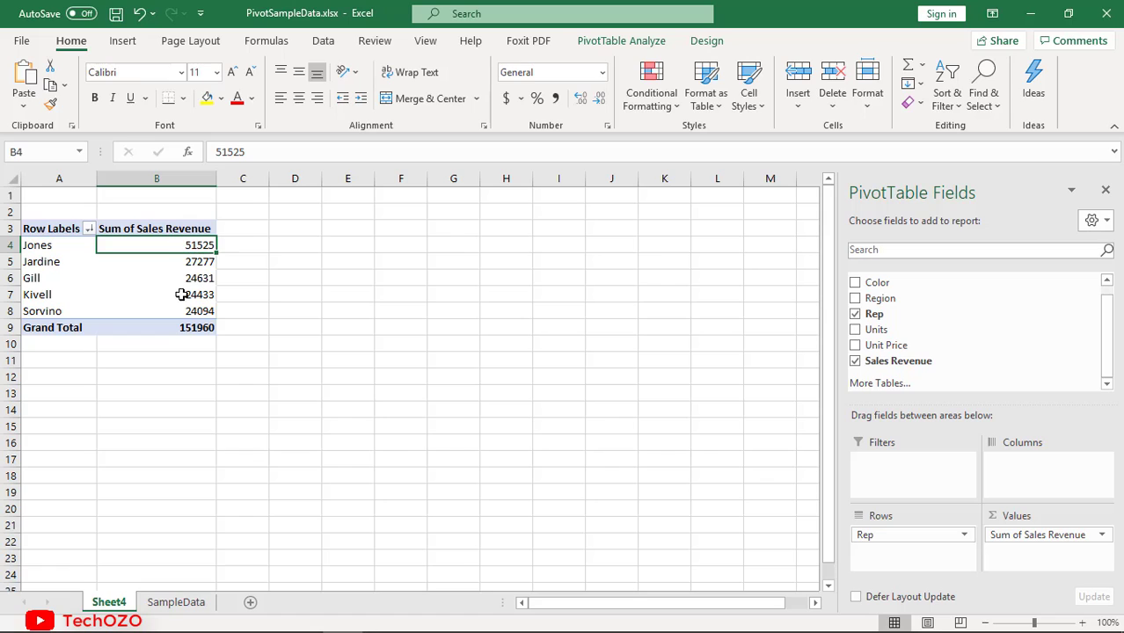
mouse_move(178, 322)
Format the pivot revenue values as Currency with 0 decimal places, e.g. $51,525
key(Down)
key(Down)
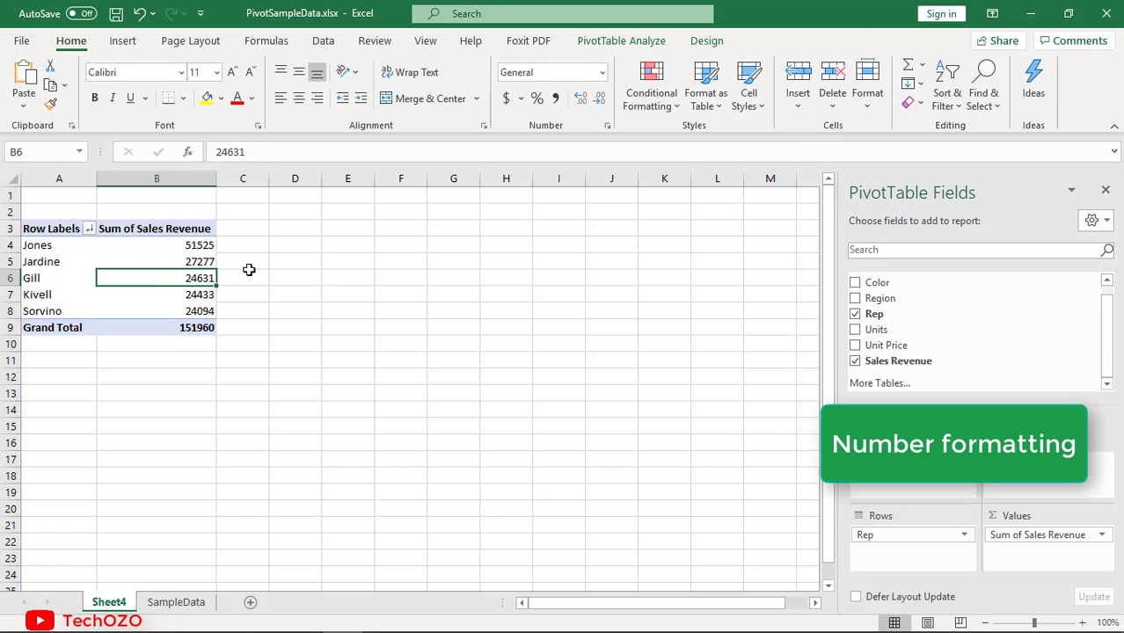
key(Down)
key(Down)
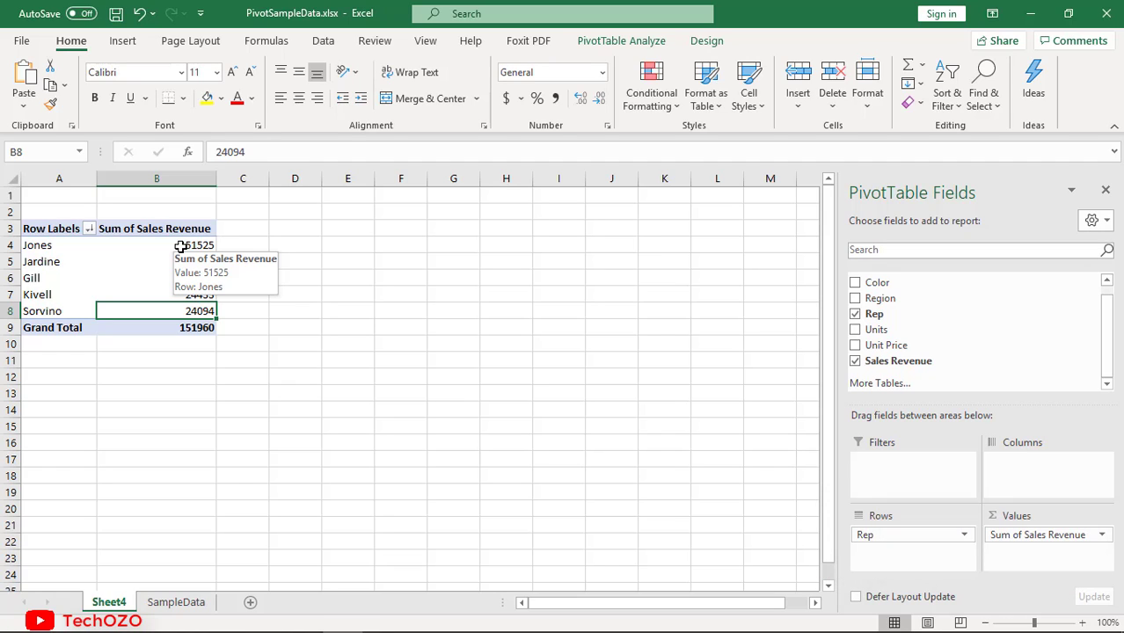
click(150, 246)
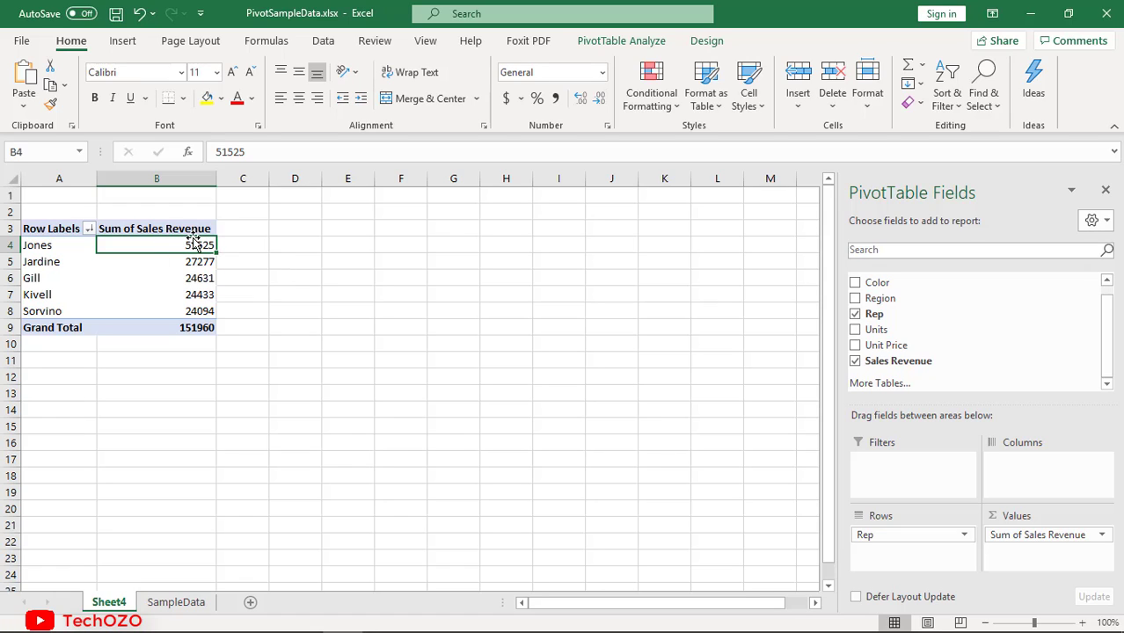
mouse_move(171, 244)
right_click(158, 245)
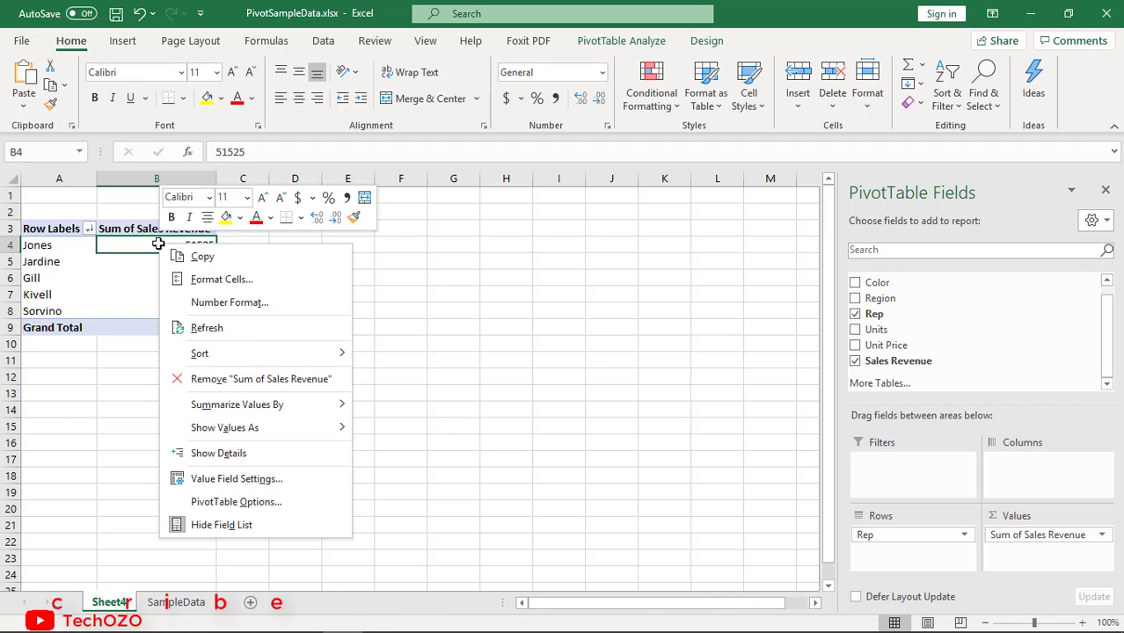
click(255, 303)
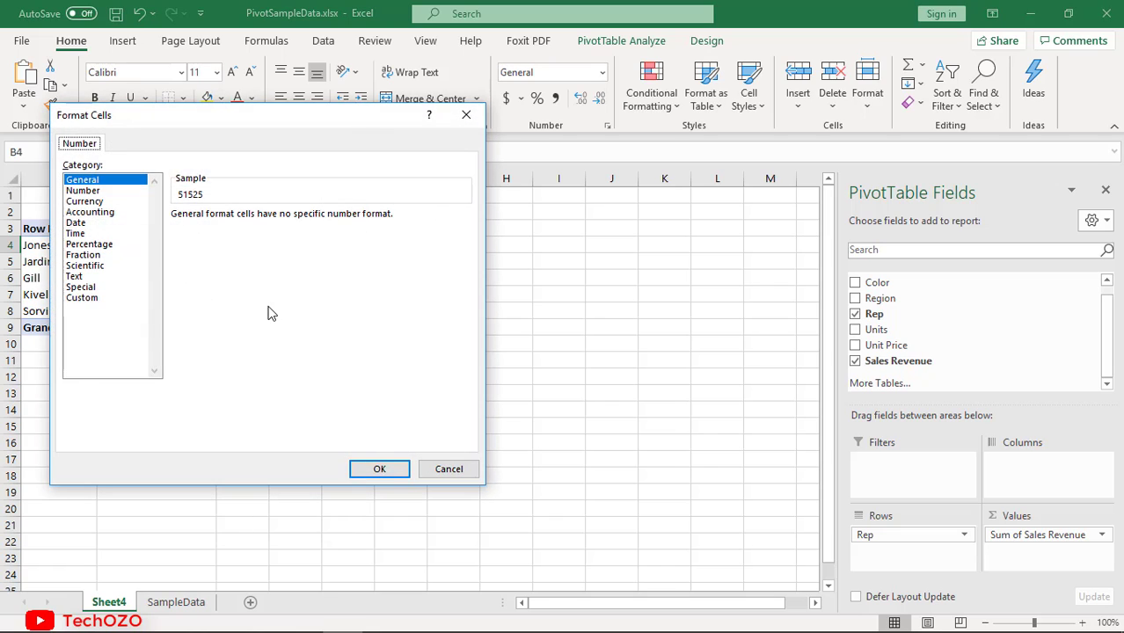
click(102, 202)
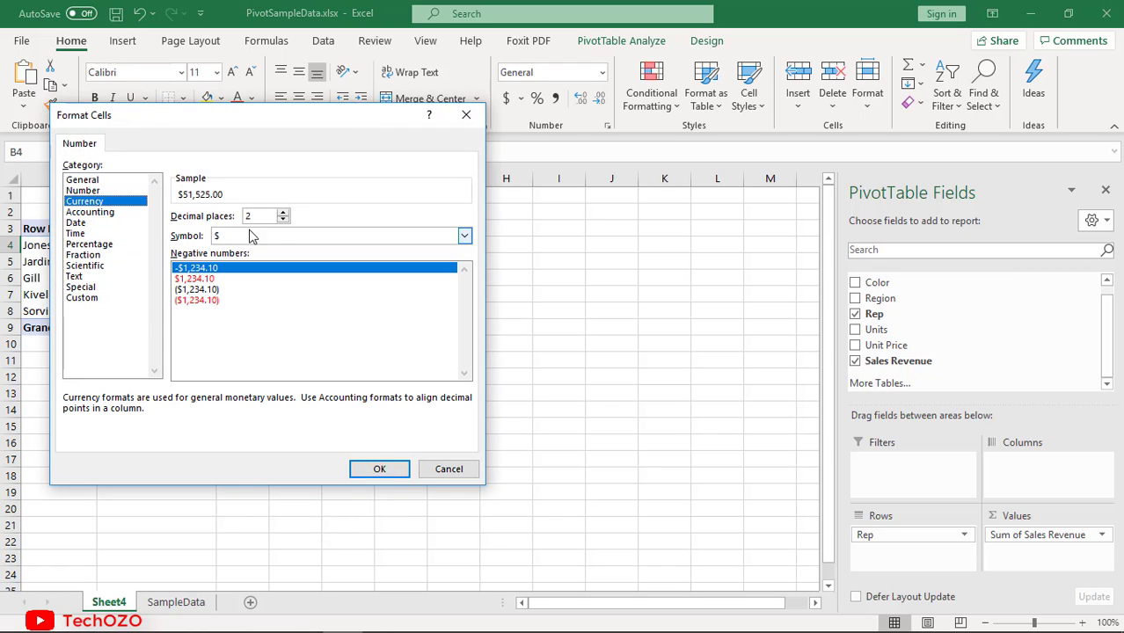
click(283, 220)
click(283, 221)
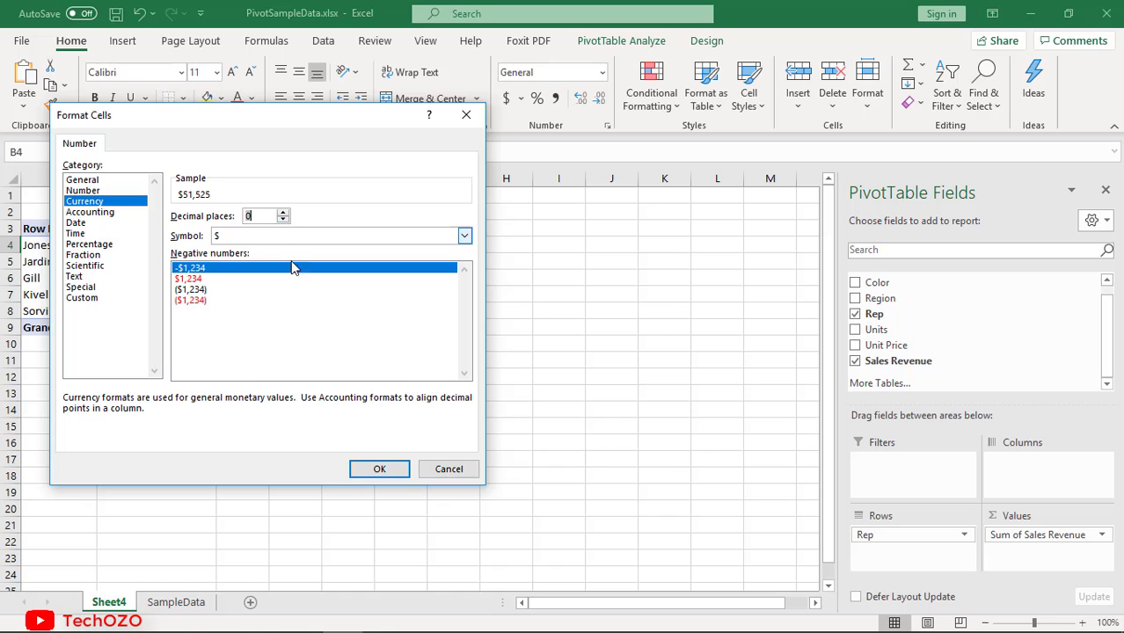
click(378, 471)
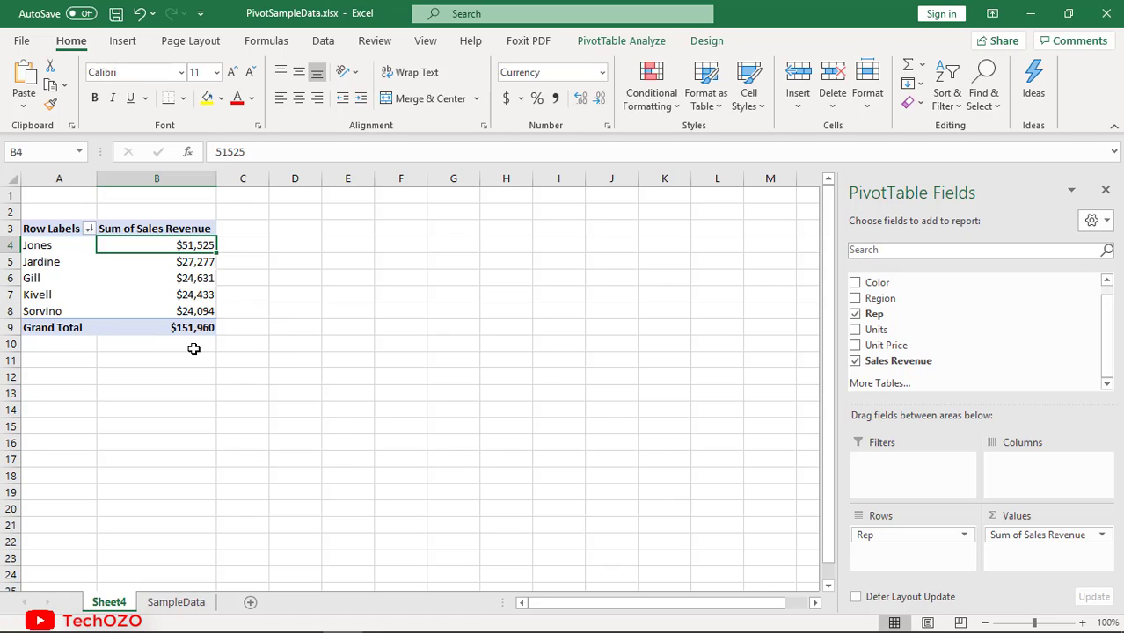
Move the selection down to the Grand Total value
key(Down)
key(Down)
key(Down)
key(Down)
key(Down)
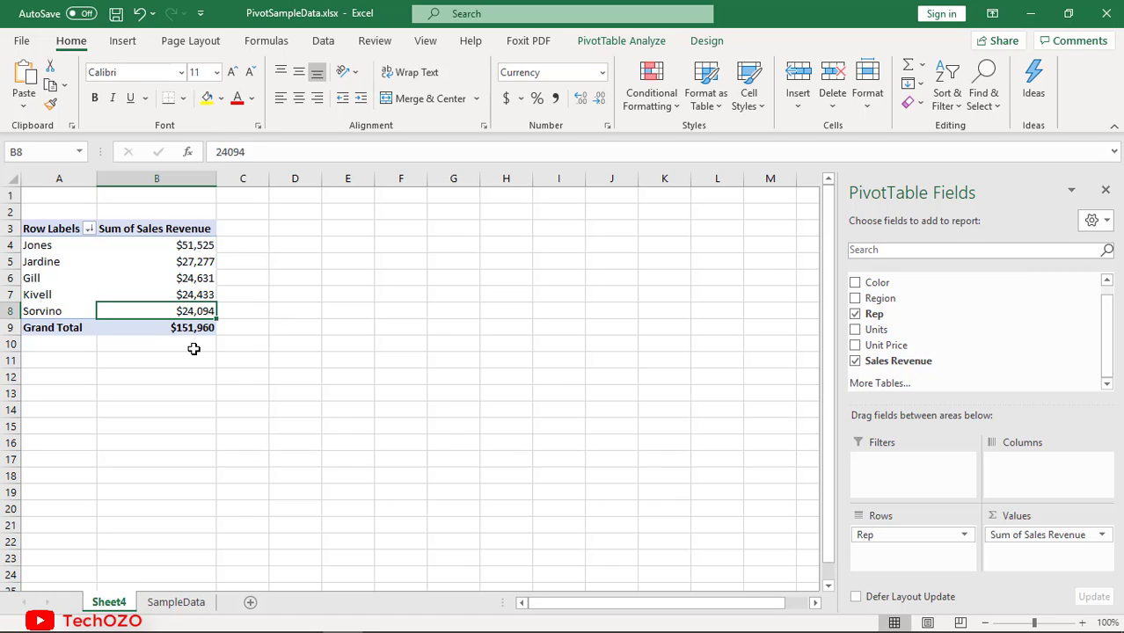